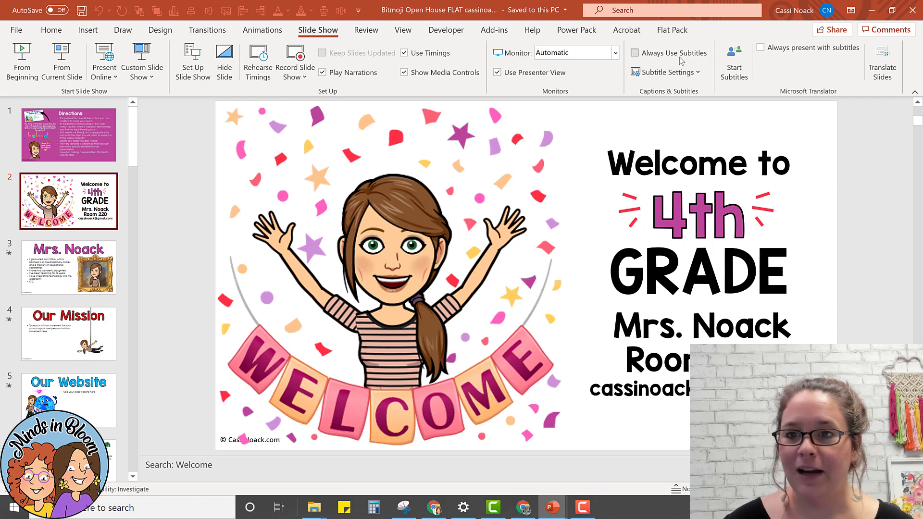
Start live presentation subtitles with English as the spoken language, Spanish as the subtitle language, and customized speech recognition enabled.
click(734, 70)
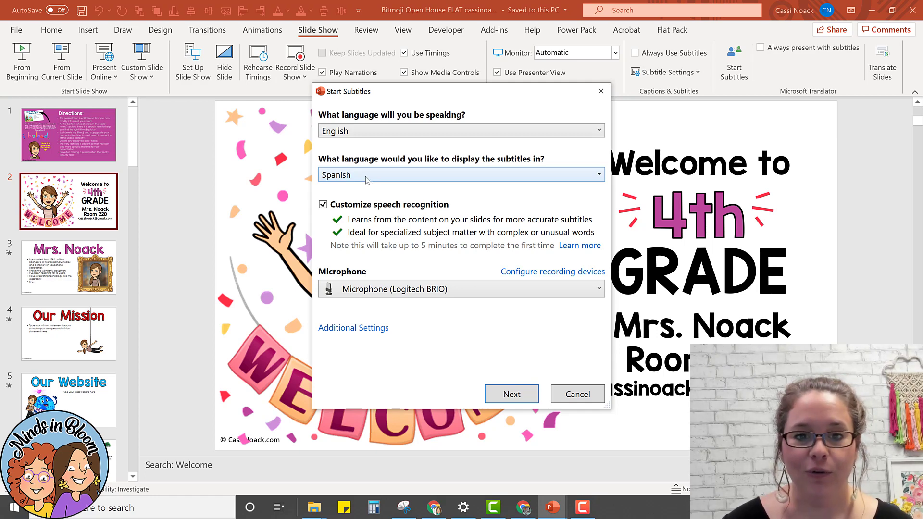
click(512, 394)
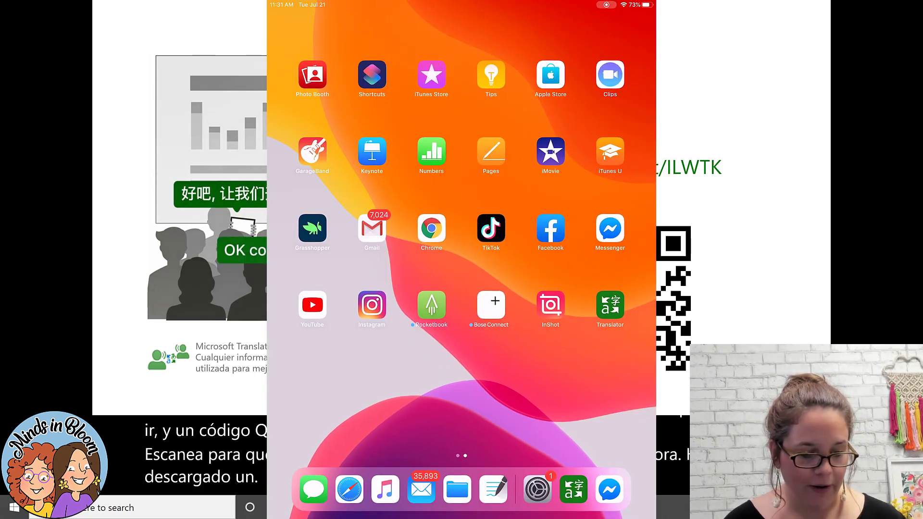
In the Translator app on the iPad, join the presentation's shared conversation with Spanish as the participant's language.
click(610, 304)
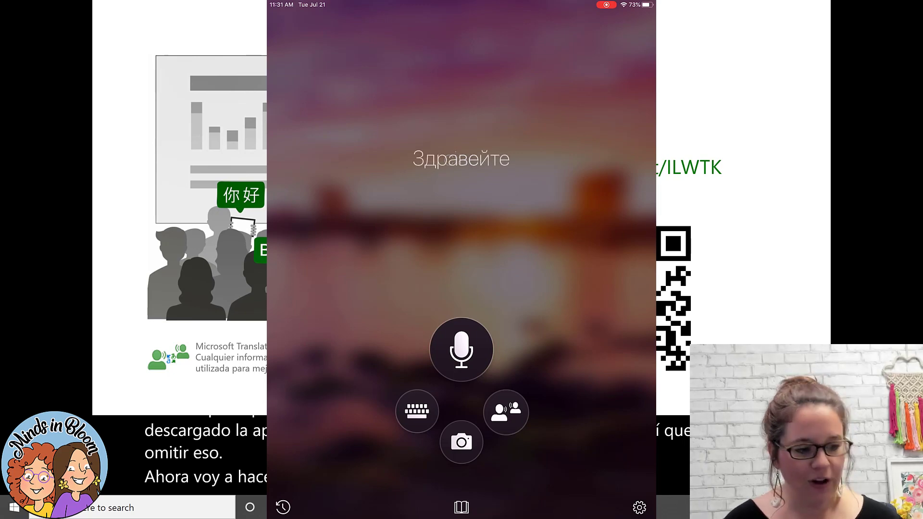
click(506, 412)
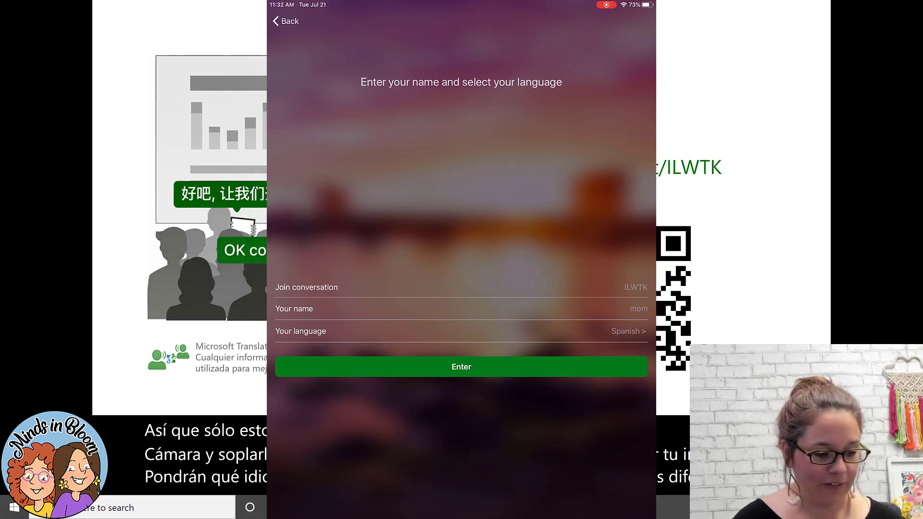
click(461, 366)
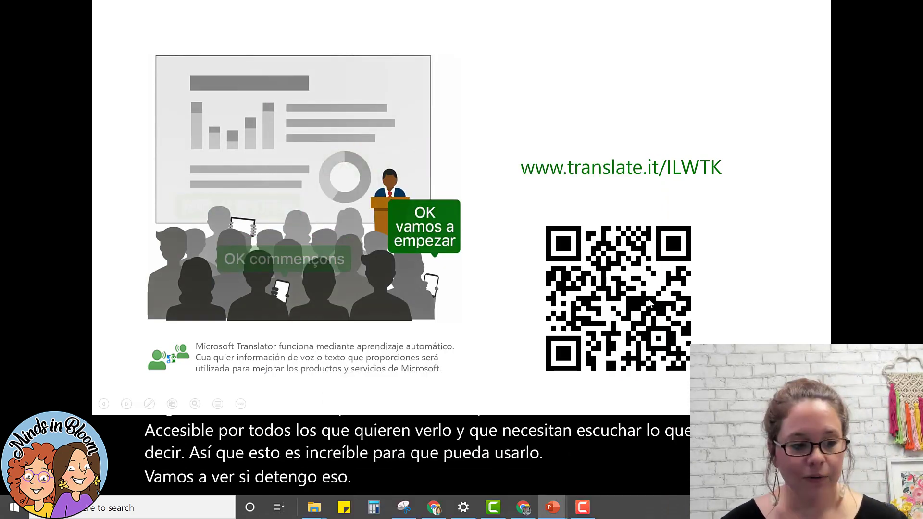
Exit the slide show and end the live subtitle session for the Open House presentation.
click(531, 129)
key(Escape)
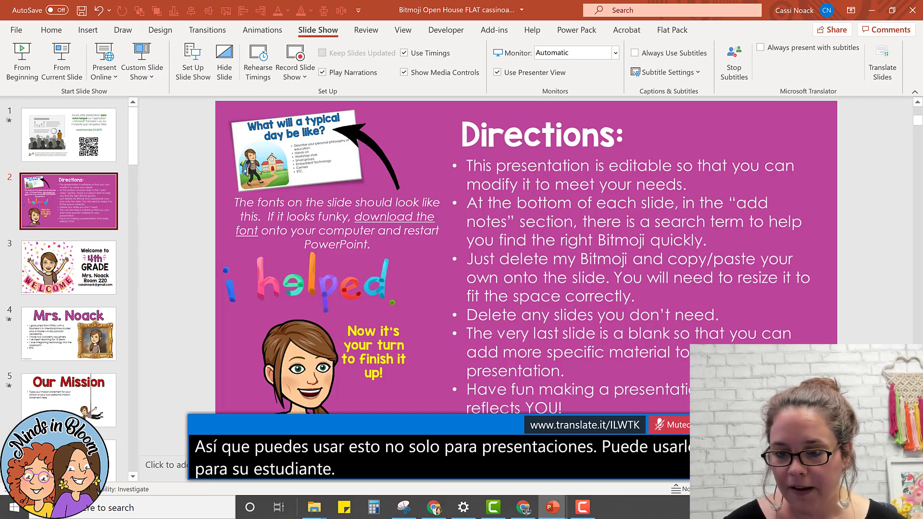
right_click(622, 423)
click(647, 402)
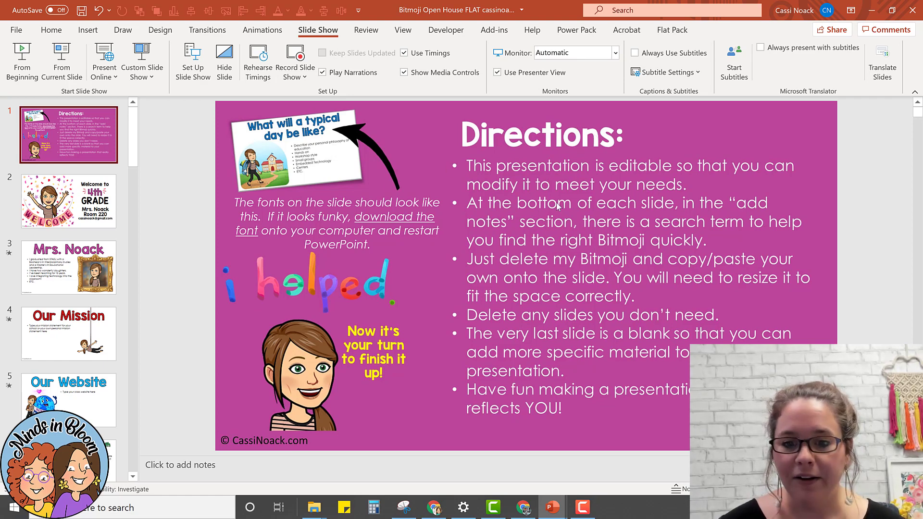
Switch to the Adaptations PP presentation, preview its second and third slides, and return to the first slide.
click(155, 467)
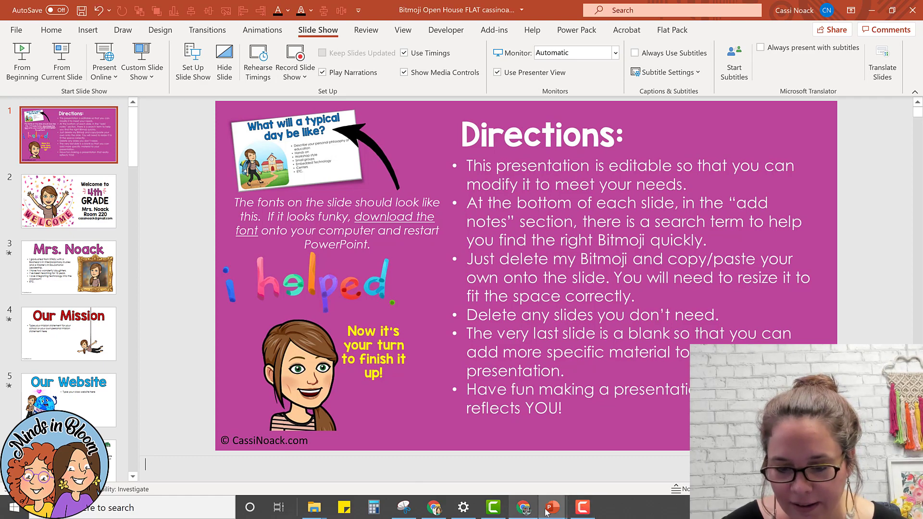
mouse_move(552, 507)
click(605, 454)
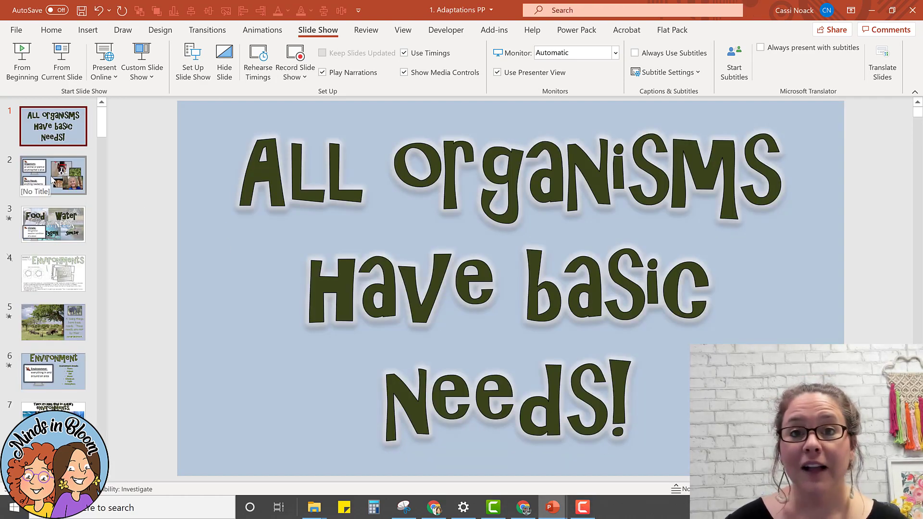
click(52, 180)
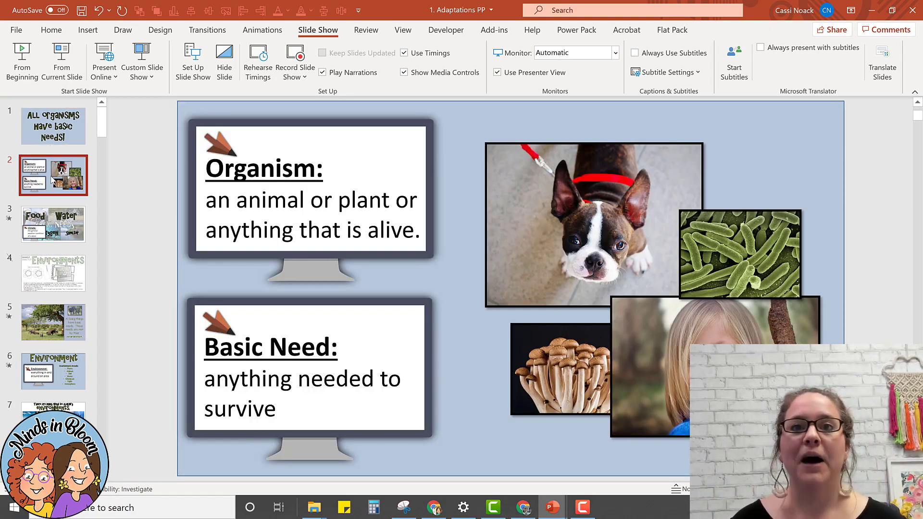
key(Down)
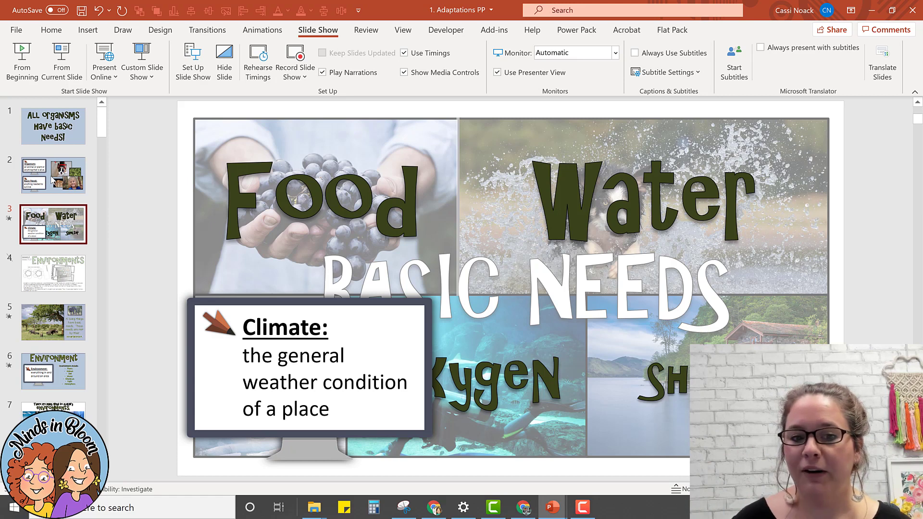
key(Up)
key(Up)
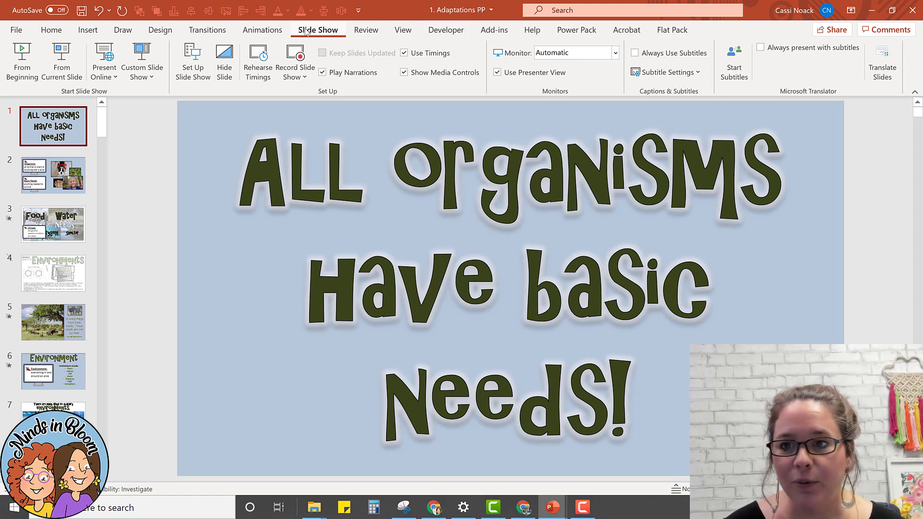
Present the Adaptations slides with live English-to-Spanish subtitles and advance past the QR code slide.
click(740, 72)
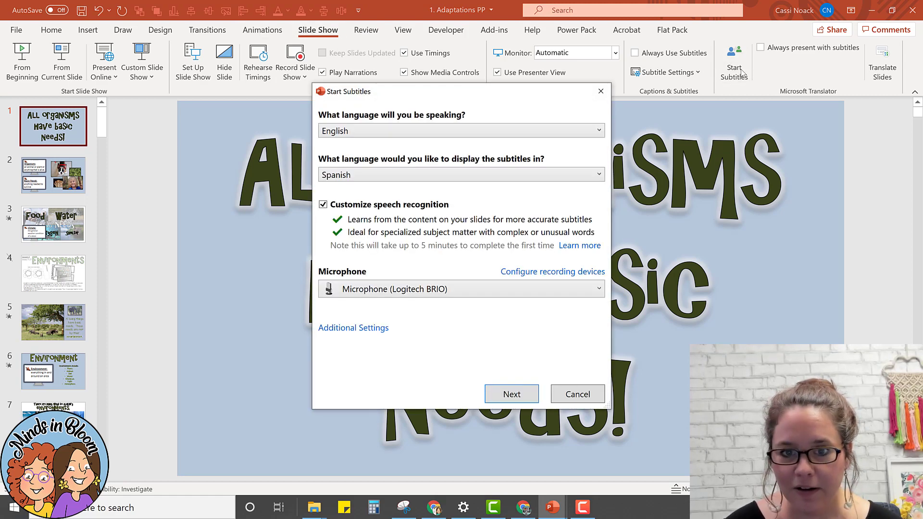
click(512, 394)
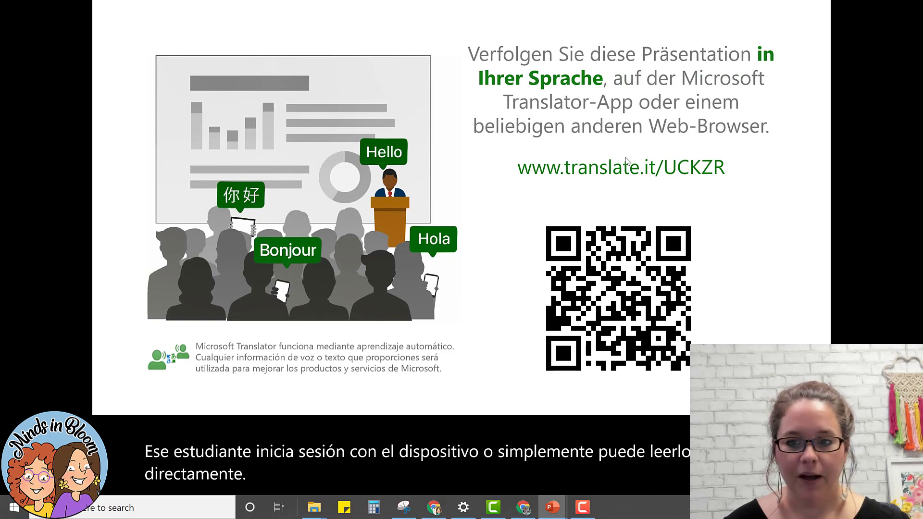
click(659, 321)
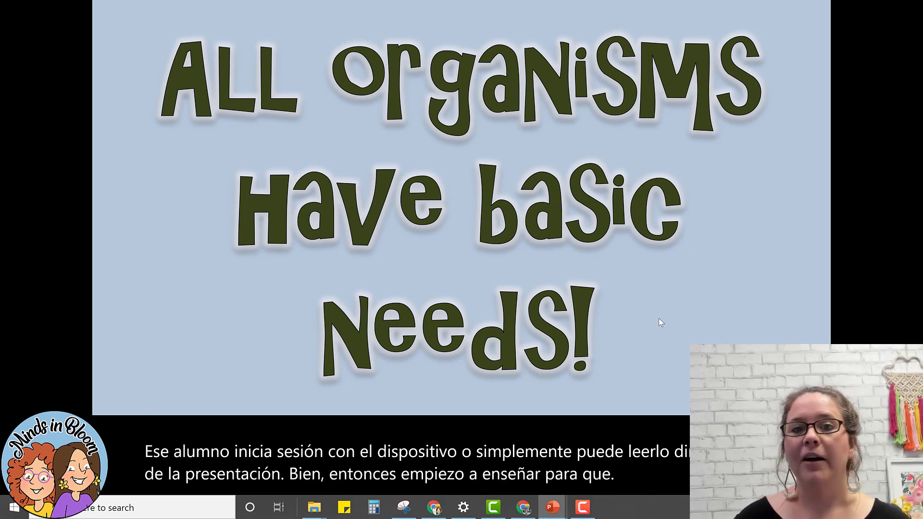
click(659, 321)
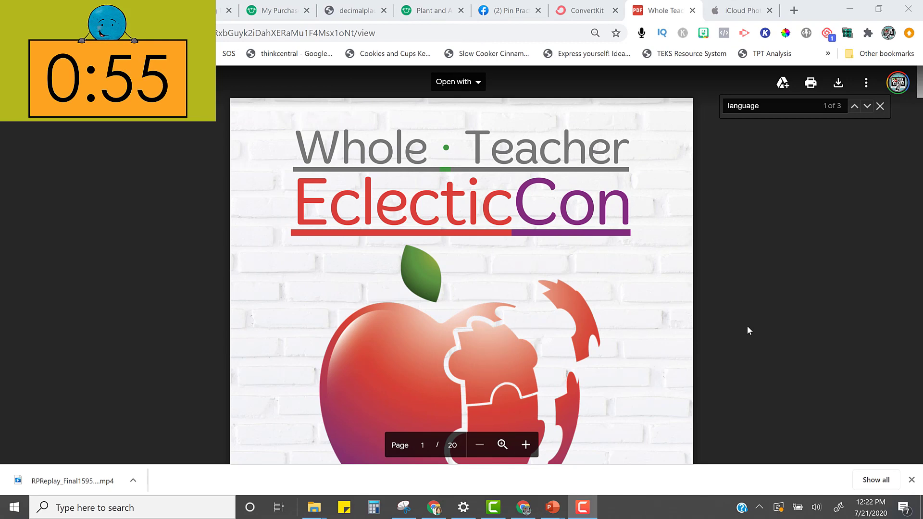
Review the Whole Teacher EclecticCon PDF in the browser, from the cover through the inclusions, session lists and presenters to the bonus bundle.
scroll(686, 310, down, 4)
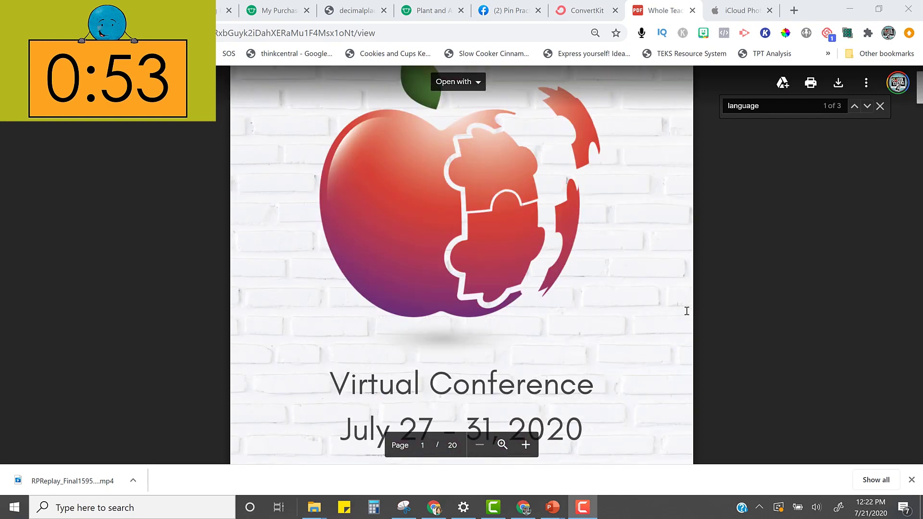
scroll(686, 310, down, 8)
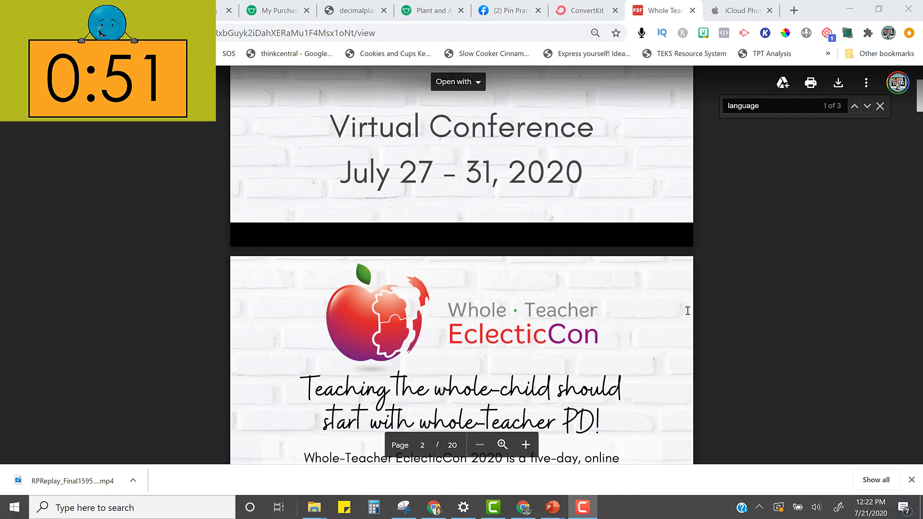
scroll(687, 311, down, 12)
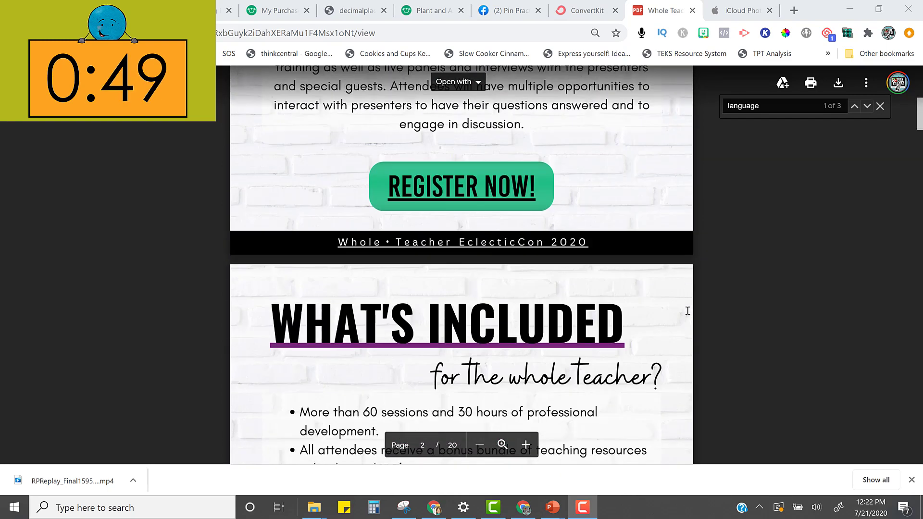
scroll(687, 311, down, 3)
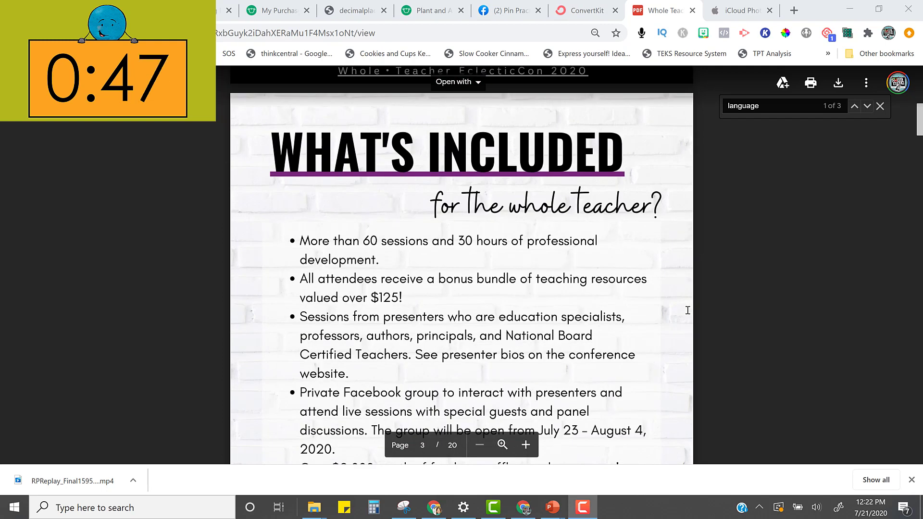
scroll(655, 303, down, 2)
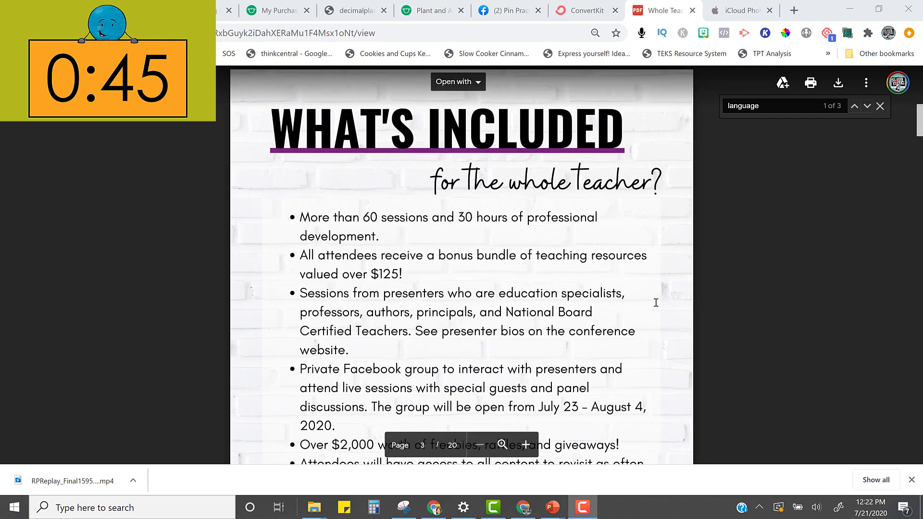
scroll(605, 288, down, 12)
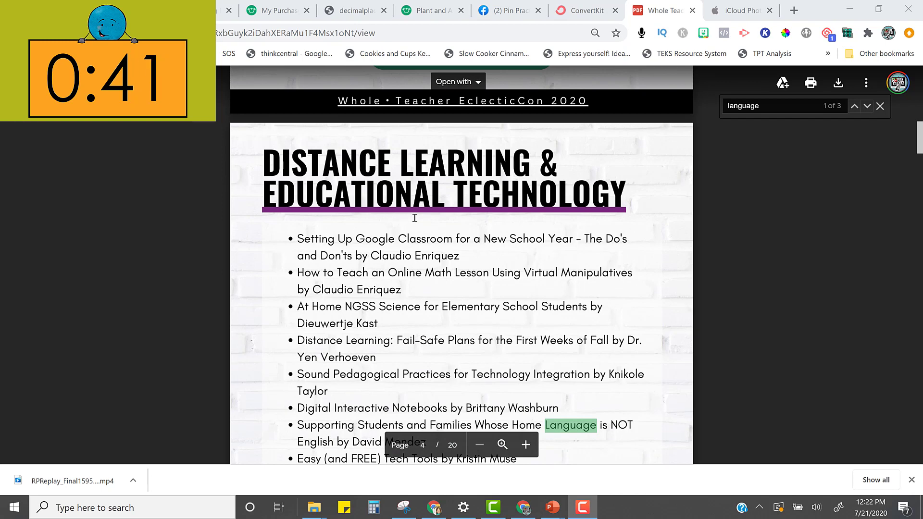
scroll(414, 216, down, 10)
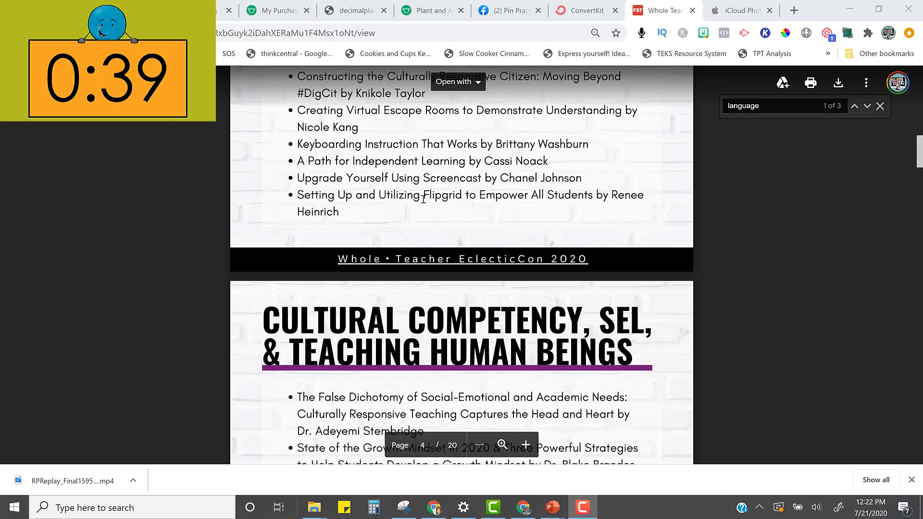
scroll(417, 194, down, 4)
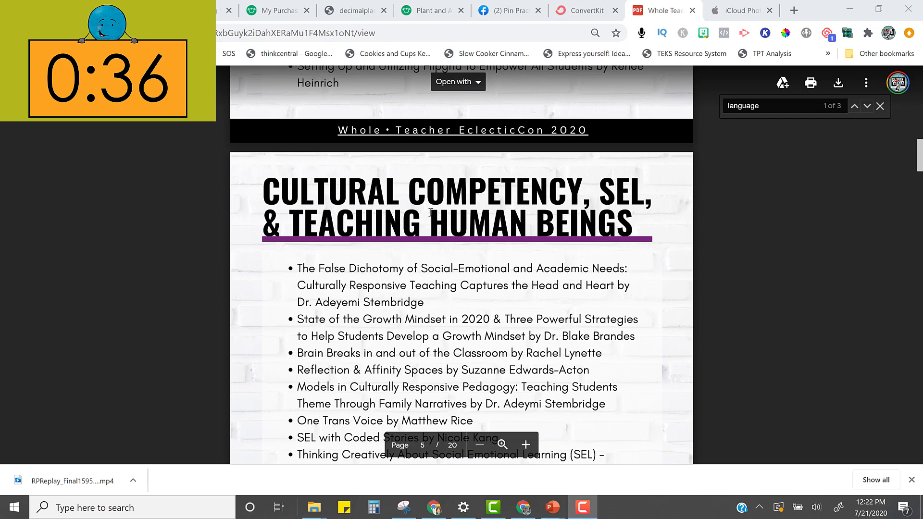
scroll(431, 213, down, 6)
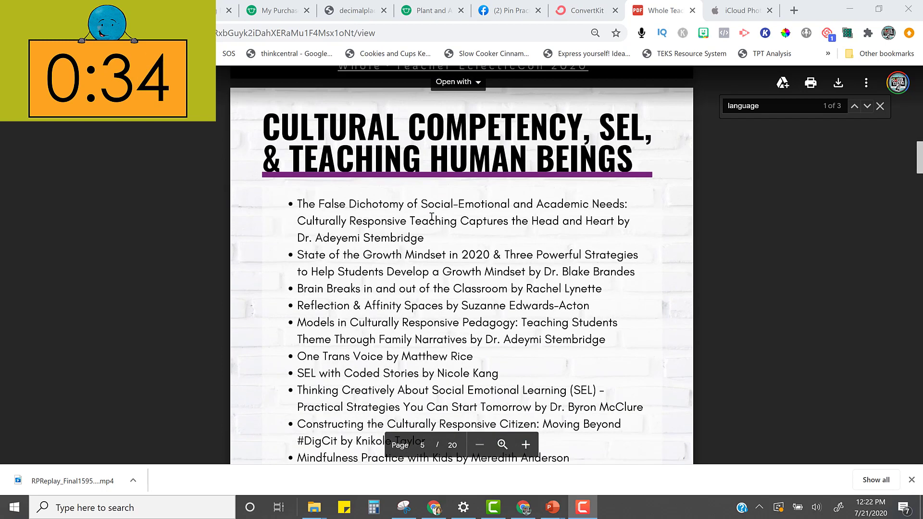
scroll(431, 218, down, 7)
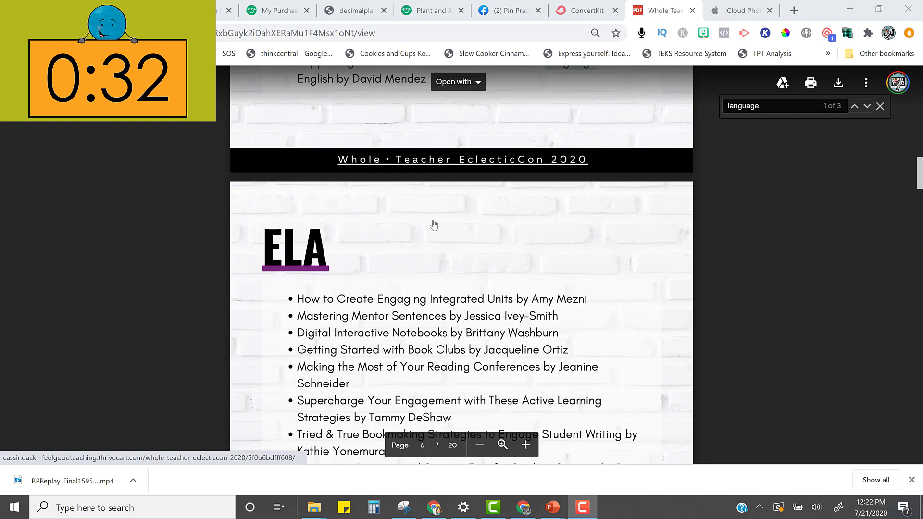
scroll(433, 223, down, 12)
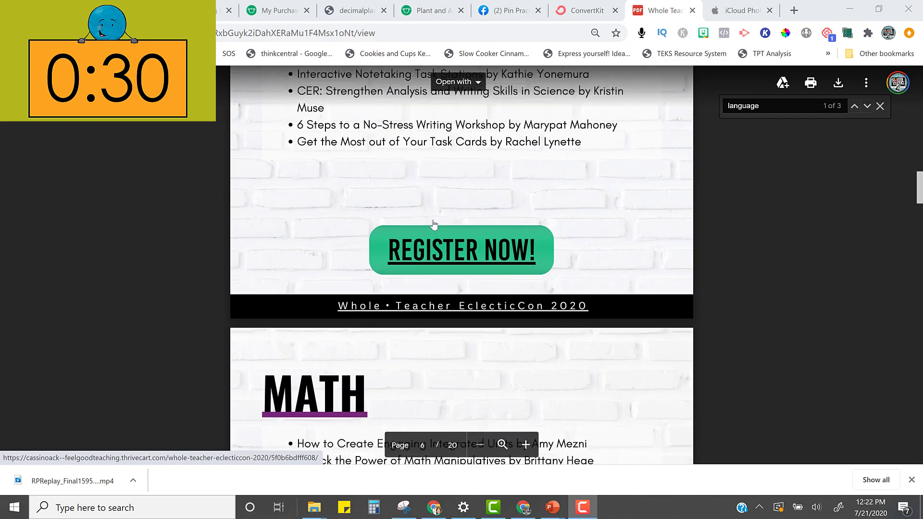
scroll(433, 224, down, 11)
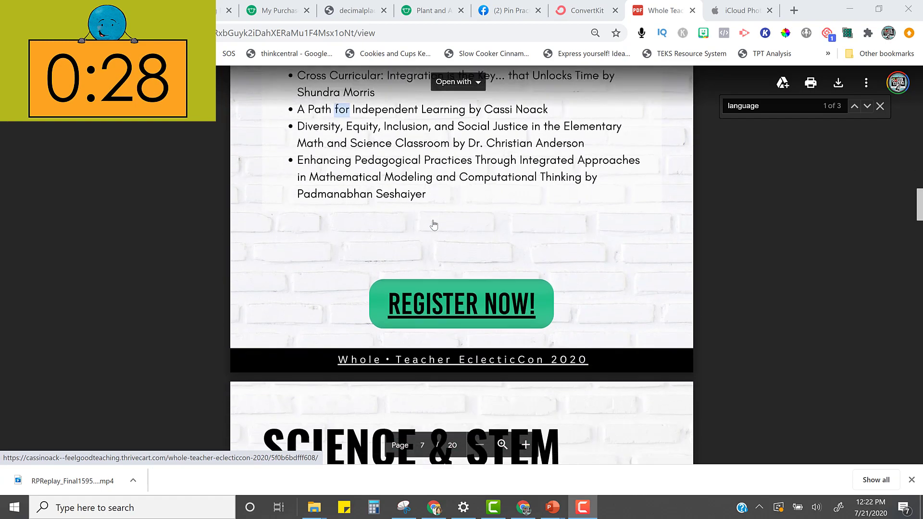
scroll(433, 223, down, 11)
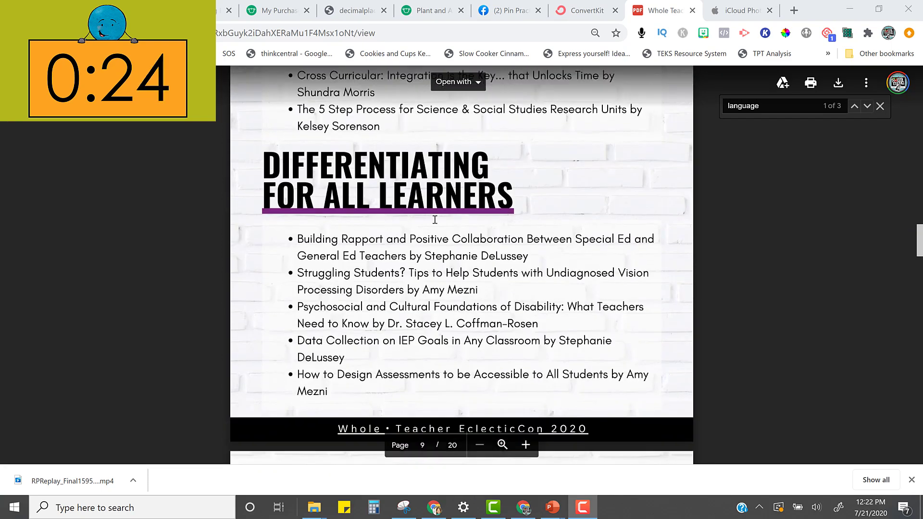
scroll(434, 220, down, 7)
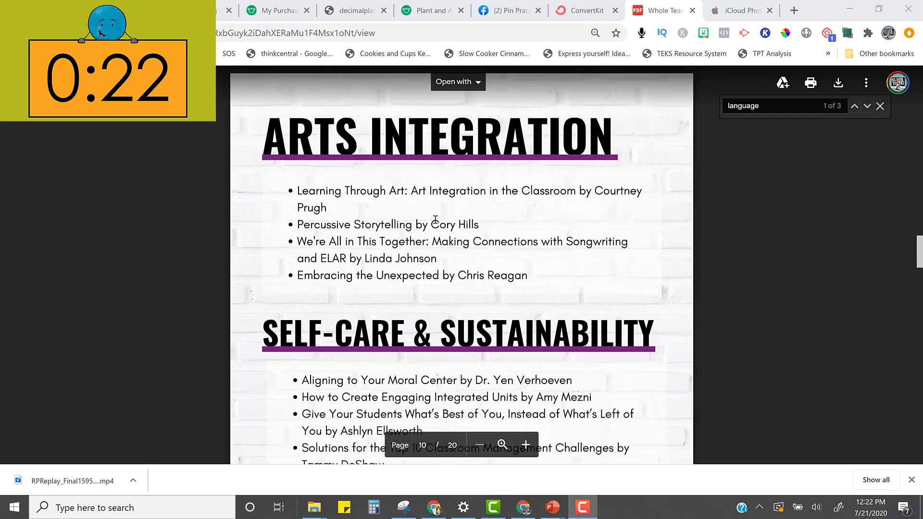
scroll(435, 220, down, 5)
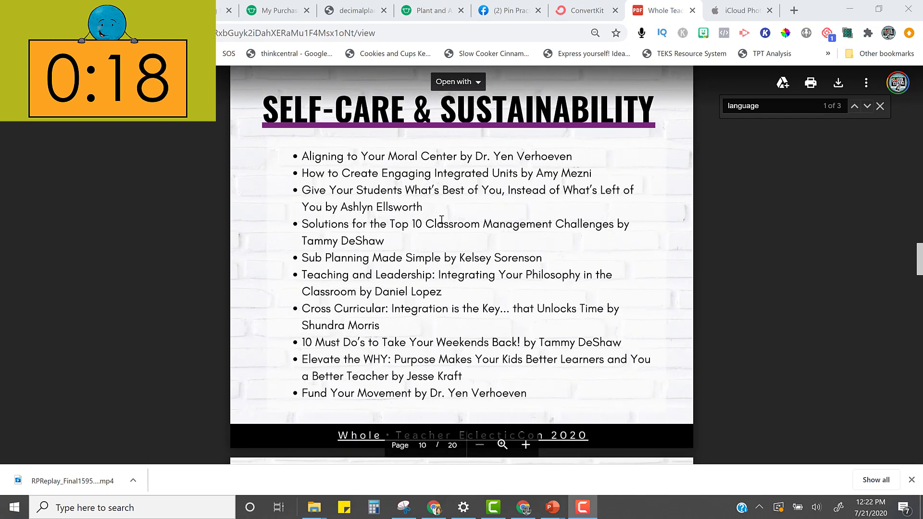
scroll(441, 220, down, 8)
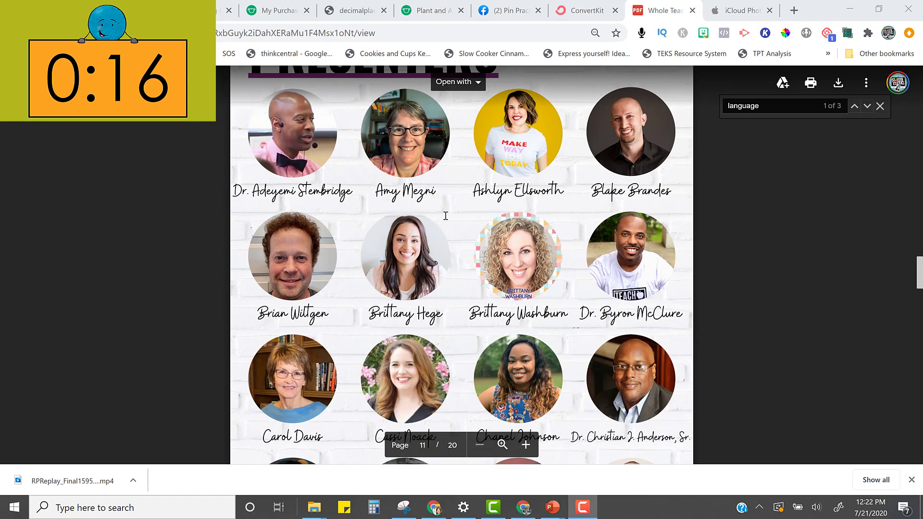
scroll(445, 216, down, 12)
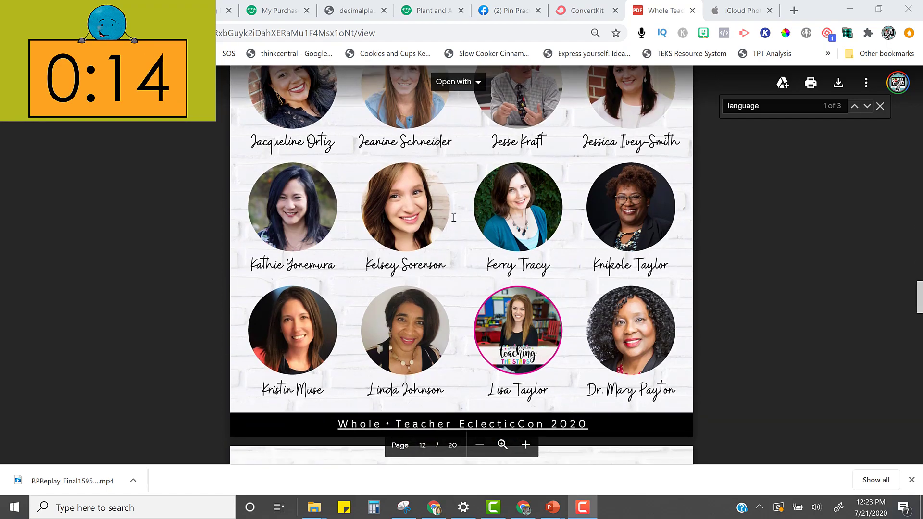
scroll(453, 217, down, 15)
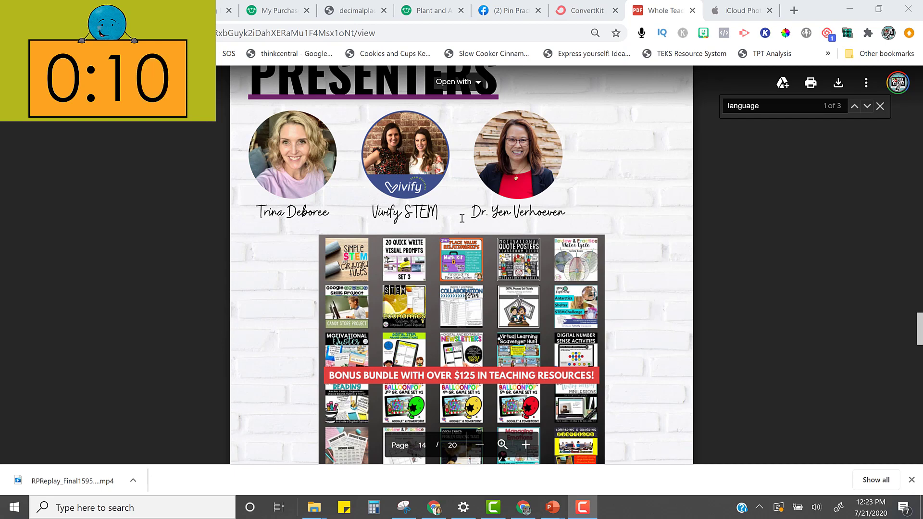
scroll(461, 219, down, 3)
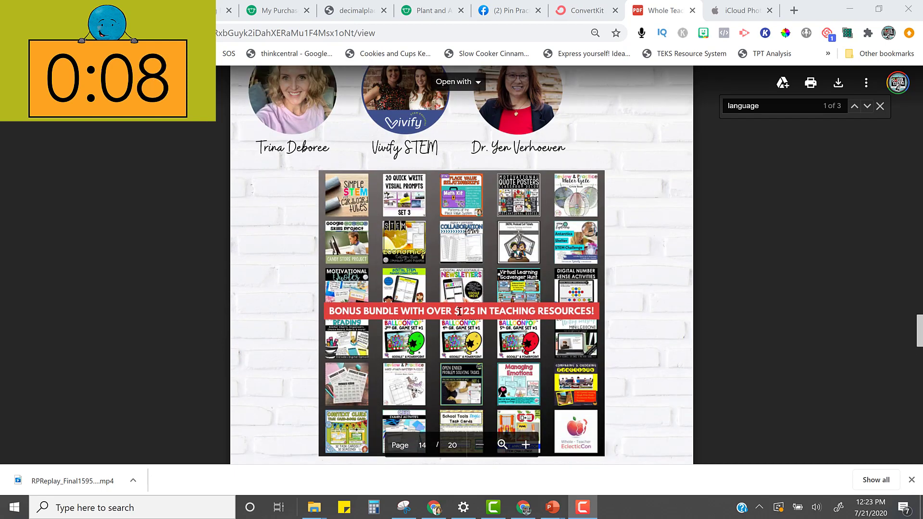
View the rest of the brochure's bonus bundle and the teacher options on the Microsoft Translator education page.
scroll(458, 311, down, 9)
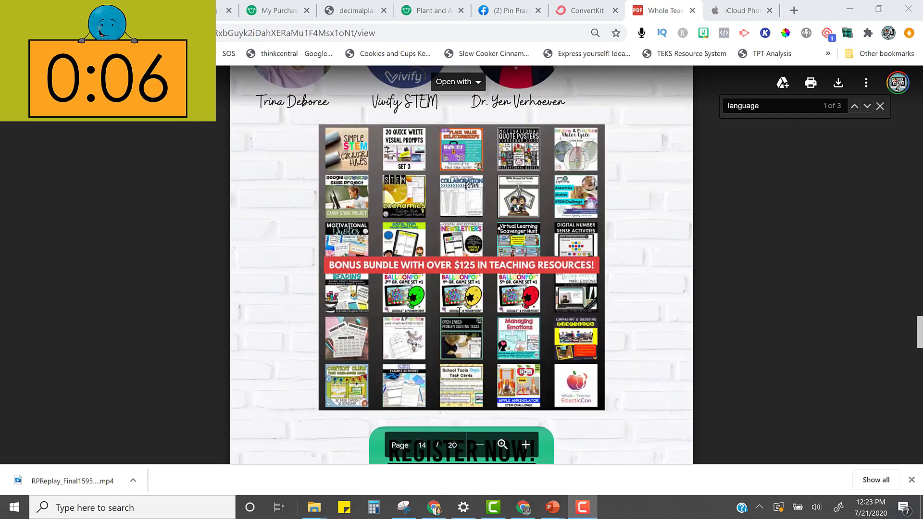
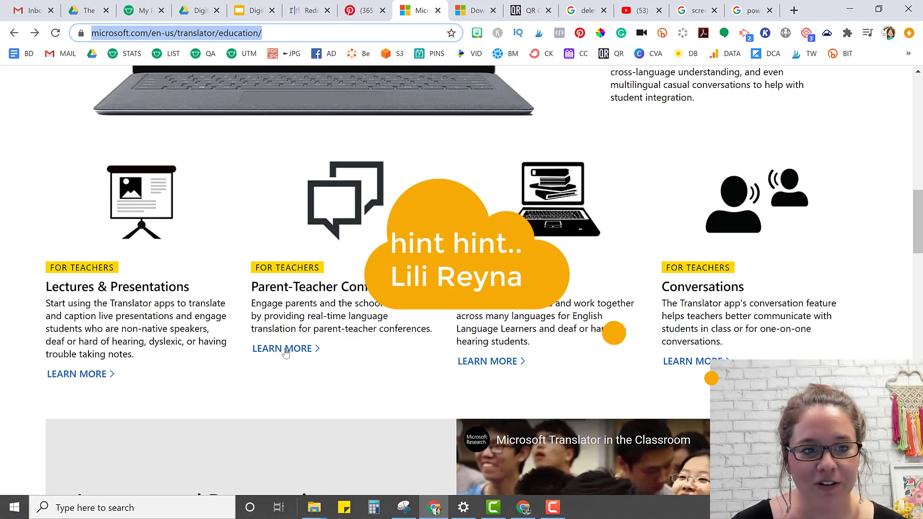
scroll(289, 356, down, 2)
scroll(288, 359, up, 3)
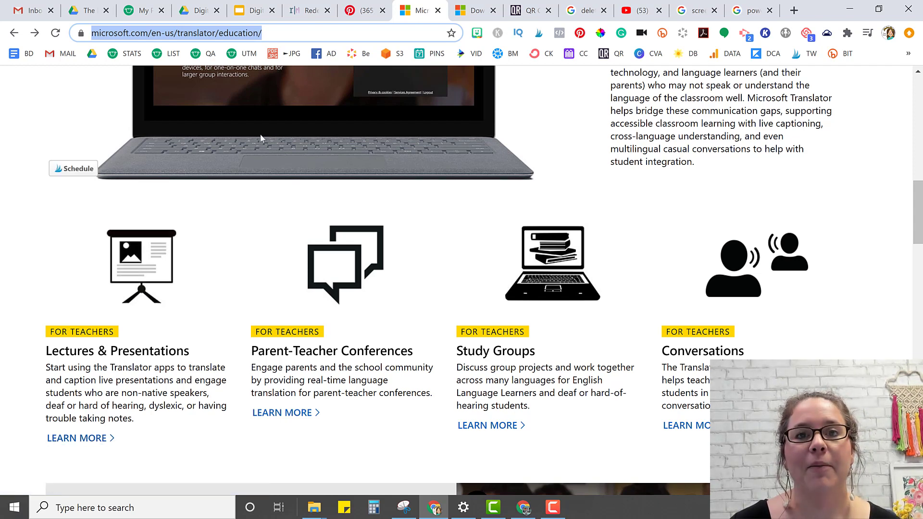
Download the English Presentation Translator add-in from the Microsoft Download Center, run its installer and close it.
click(475, 11)
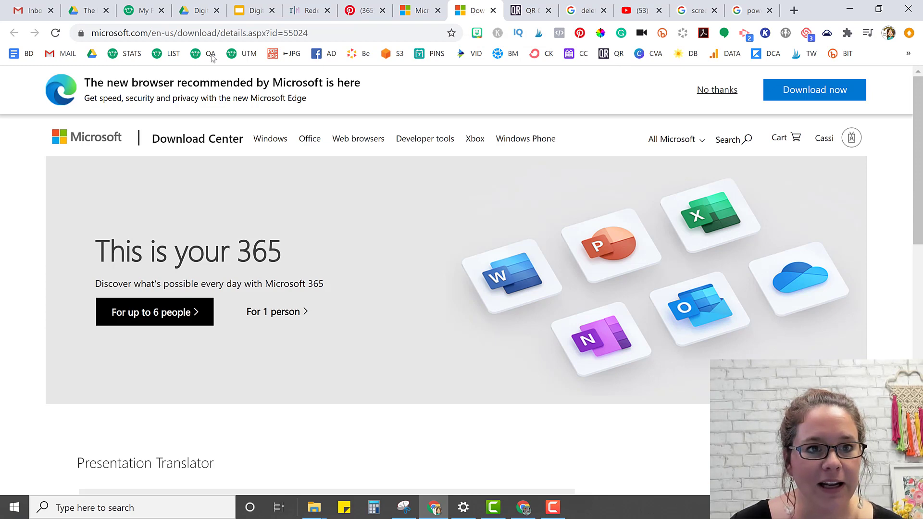
scroll(224, 257, down, 1)
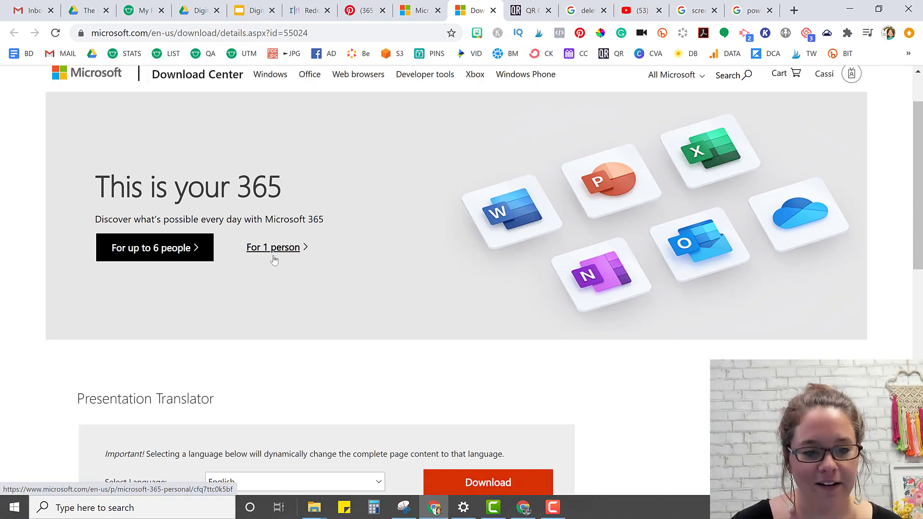
scroll(273, 261, down, 2)
scroll(283, 263, down, 2)
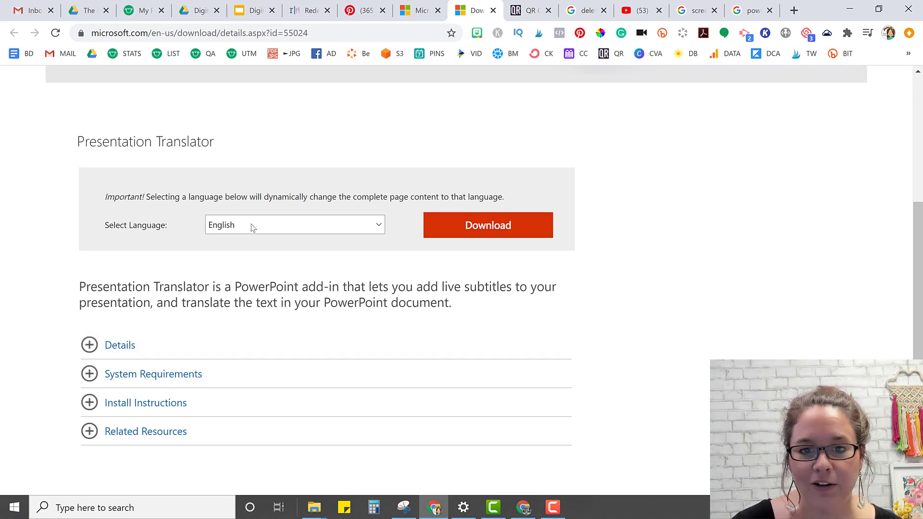
click(490, 232)
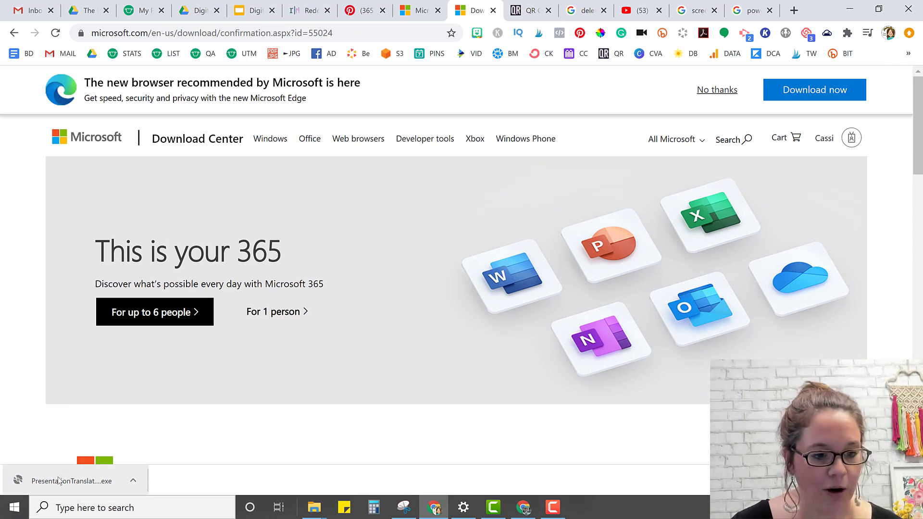
click(59, 489)
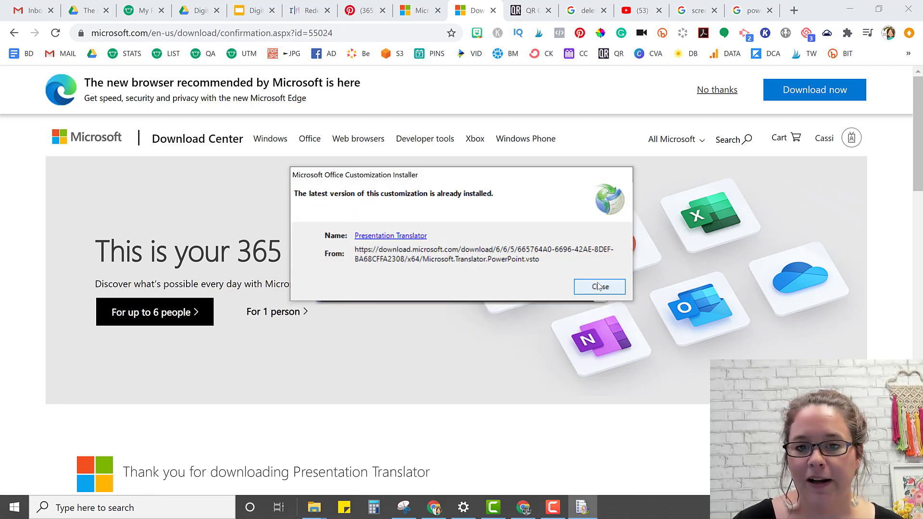
click(600, 287)
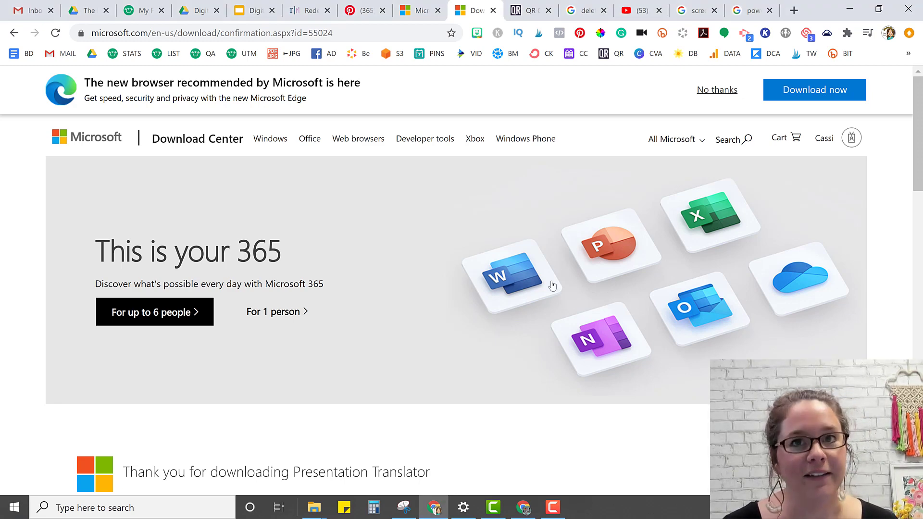
Switch to PowerPoint, open the Bitmoji Open House FLAT presentation from the Desktop and dismiss the recovered files list.
click(9, 512)
click(295, 304)
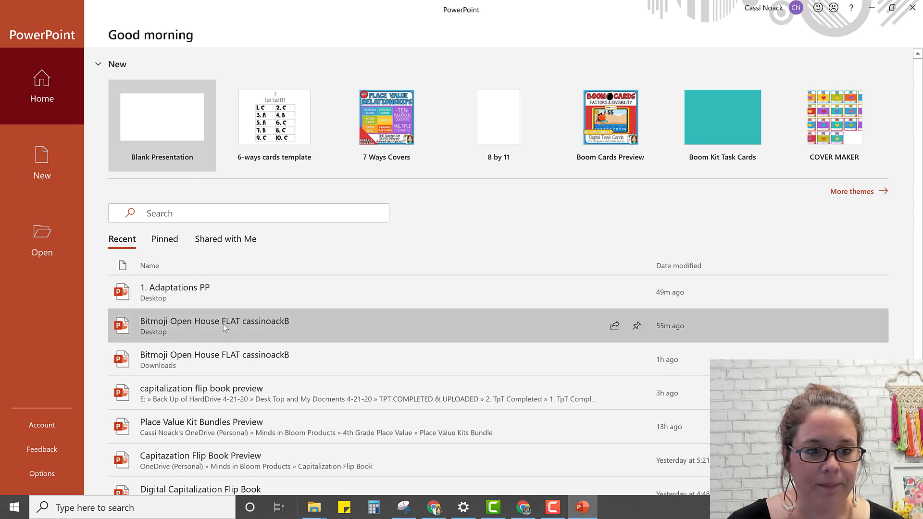
click(203, 322)
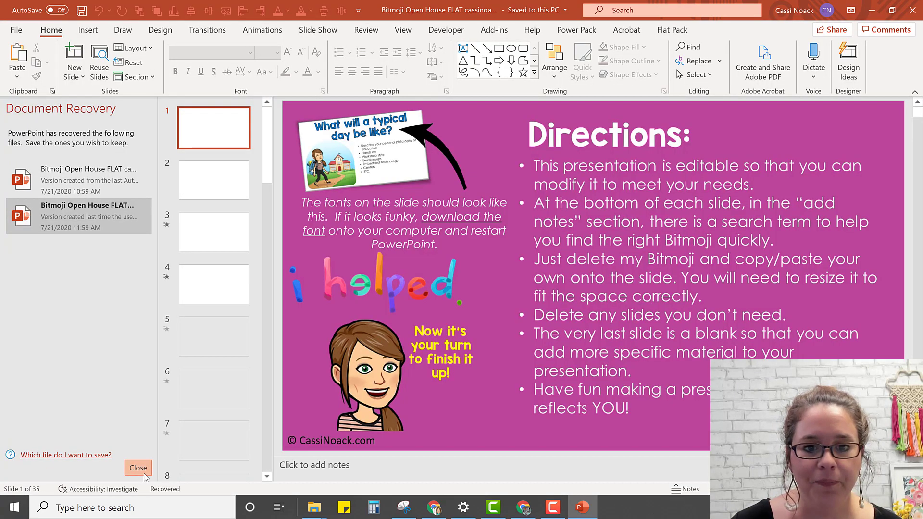
click(144, 473)
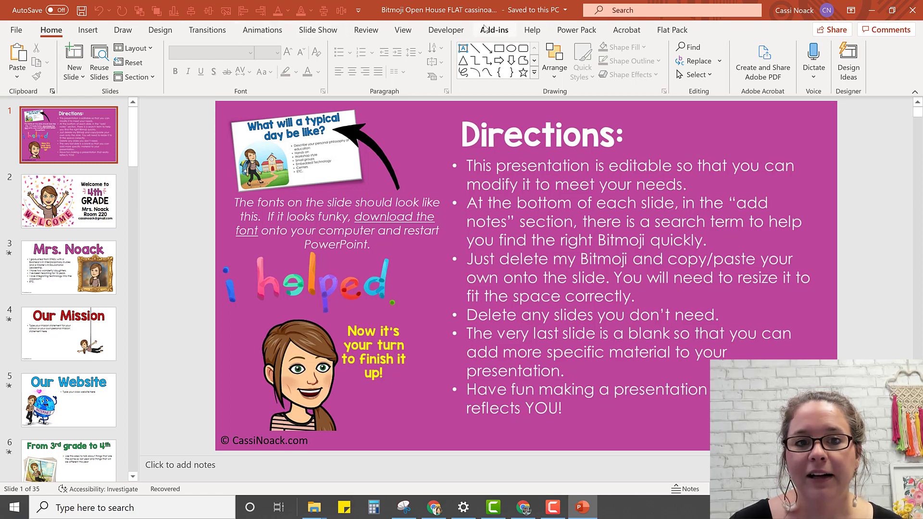
Set up live subtitles from English to Spanish with customized speech recognition and the Logitech BRIO microphone, reviewing the additional settings.
click(316, 33)
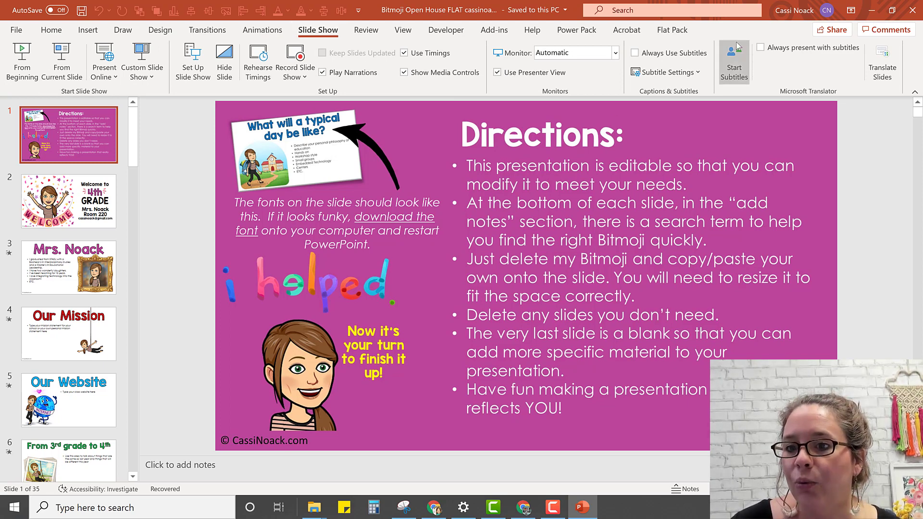
click(738, 78)
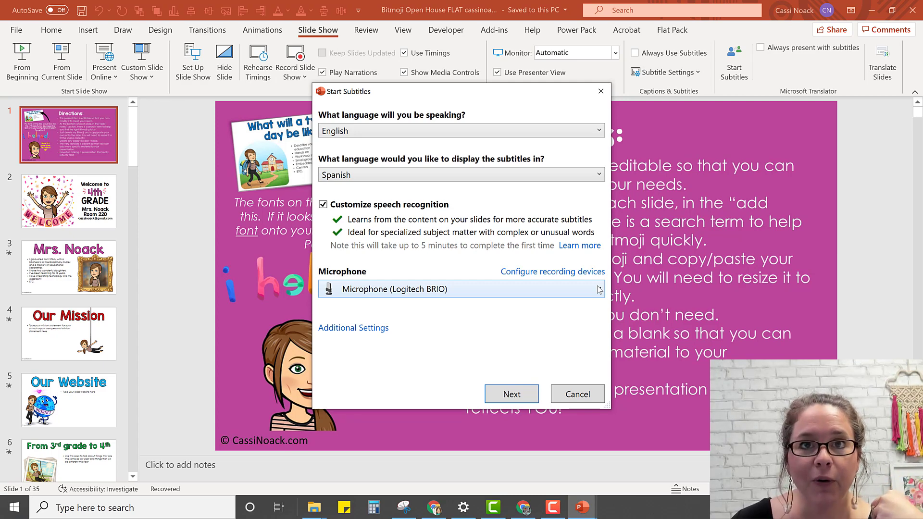
click(349, 328)
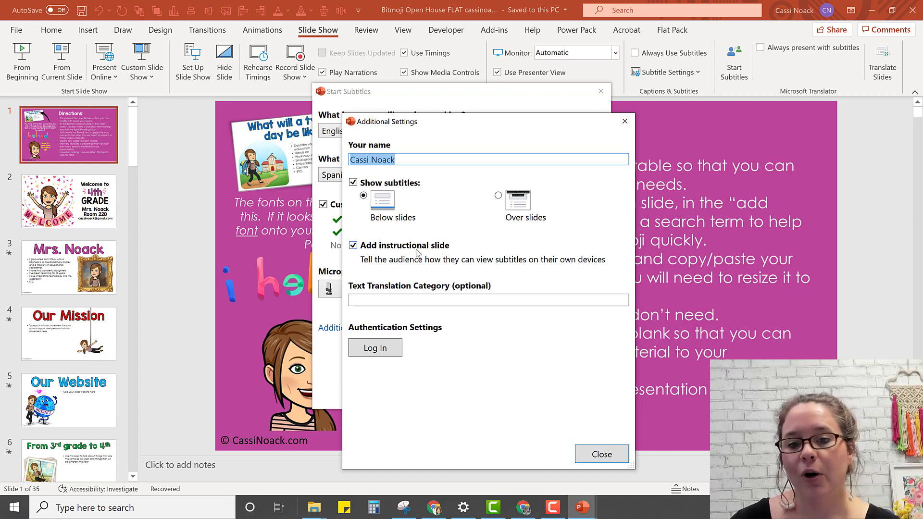
click(606, 459)
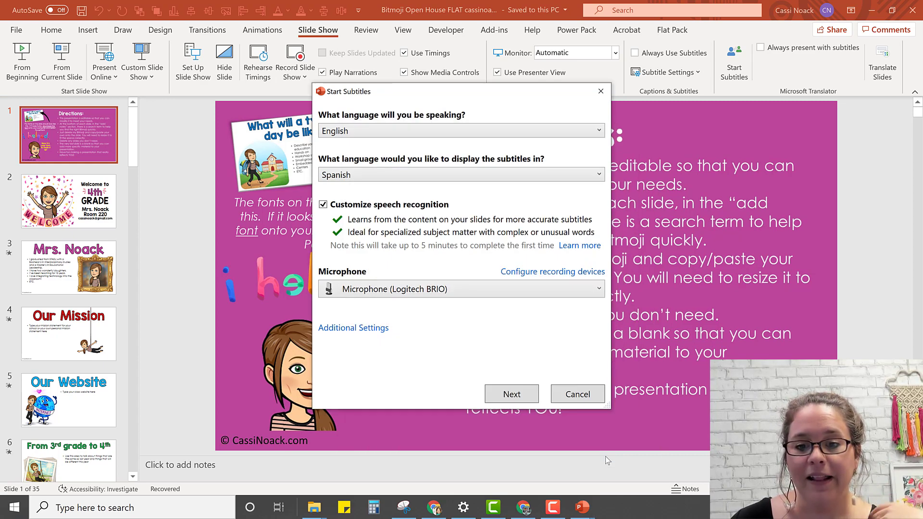
Start the subtitled slide show and mute the subtitle microphone on the instructional QR code slide.
click(520, 399)
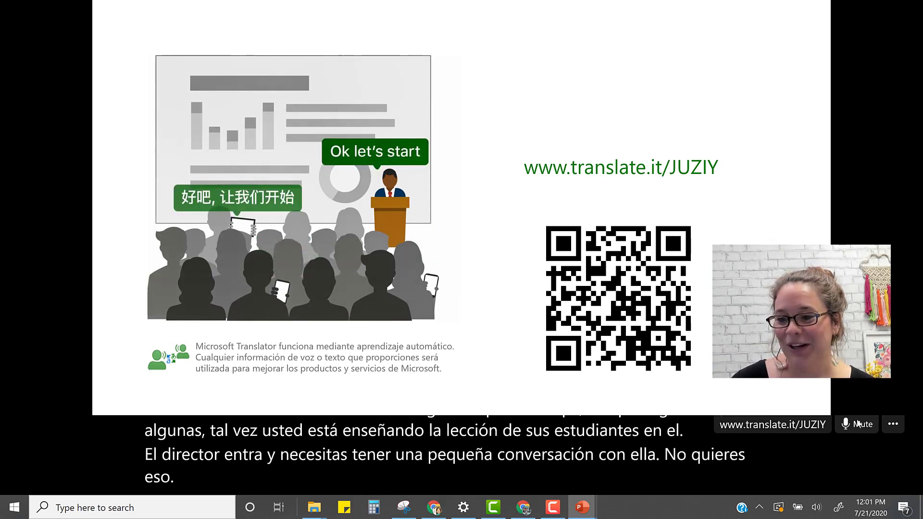
click(851, 426)
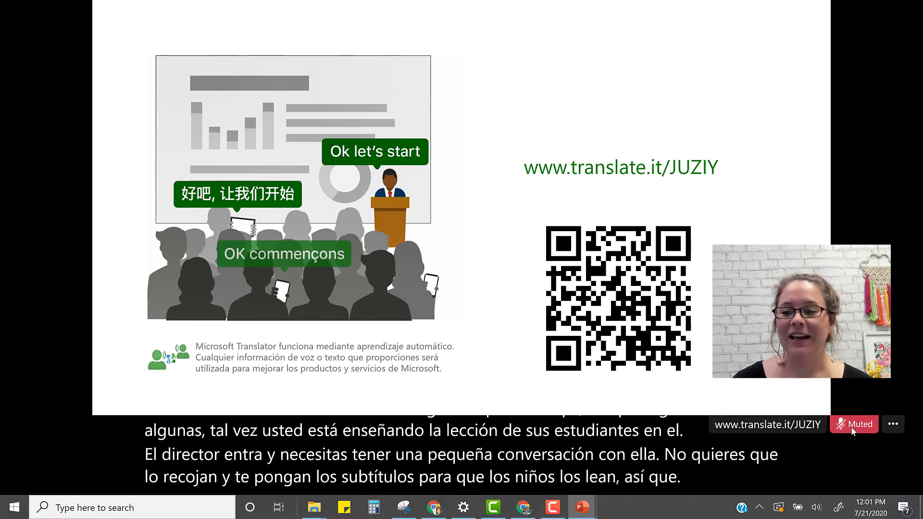